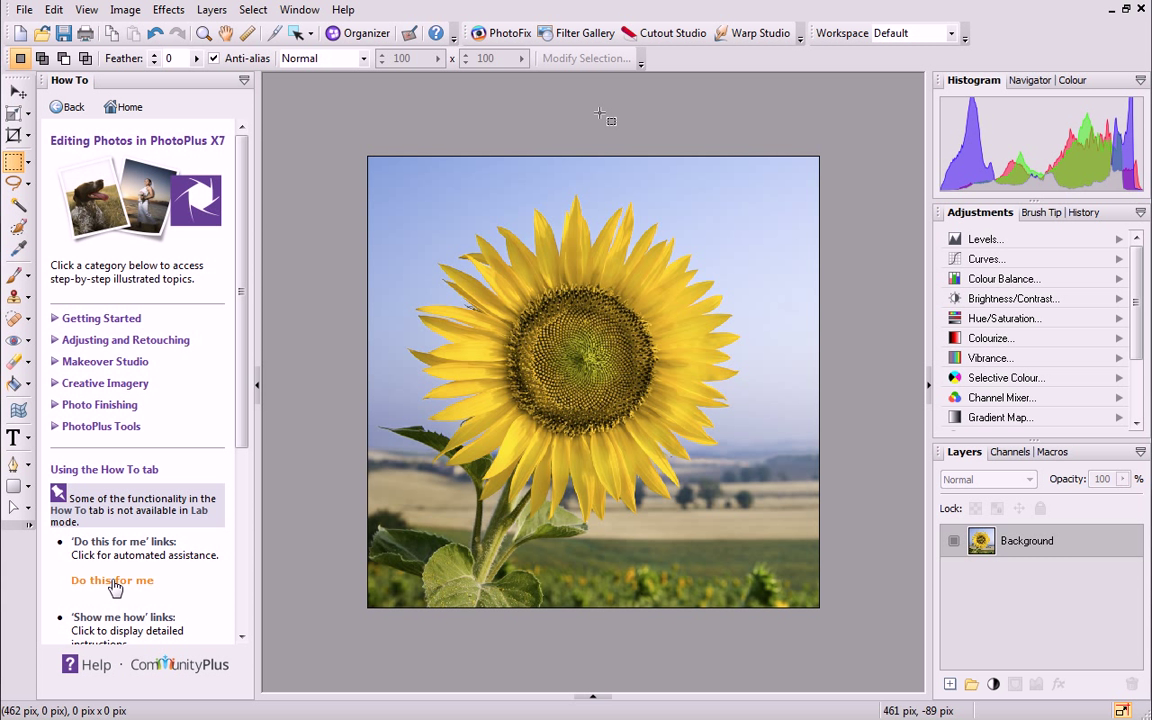
Open Warp Studio and stretch several upper and right-hand sunflower petals outward with the Elastic Warp tool
left_click(757, 34)
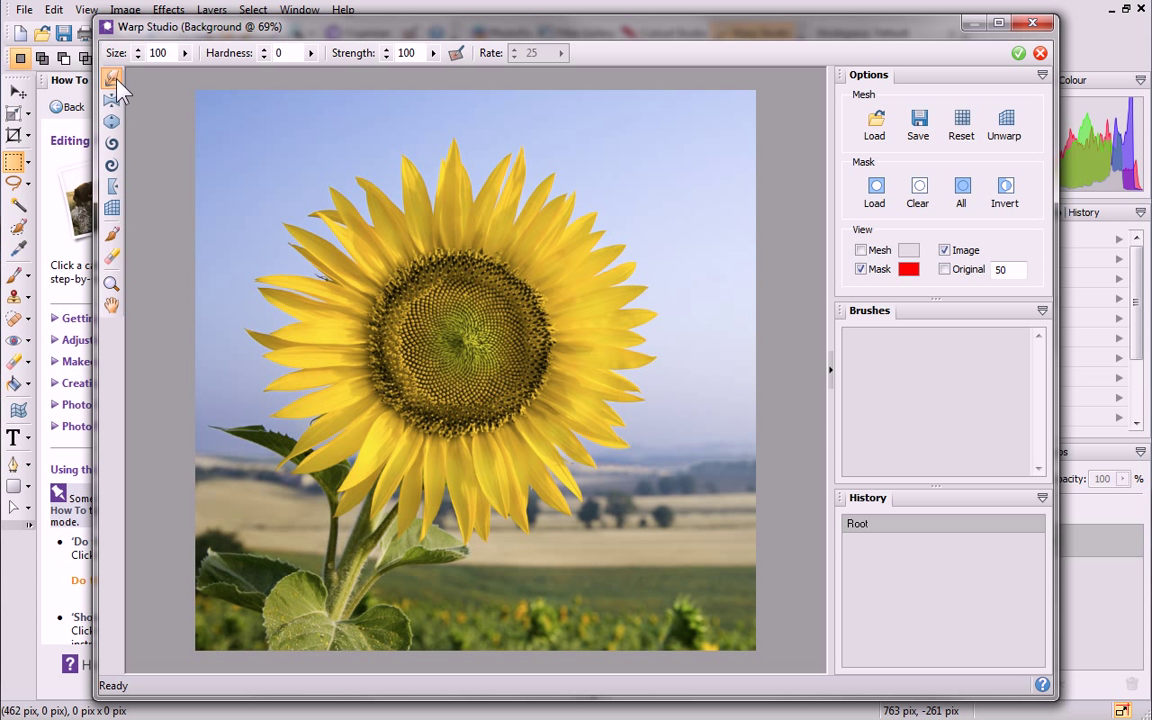
left_click_drag(368, 188, 346, 168)
left_click_drag(485, 202, 501, 144)
left_click_drag(534, 214, 577, 182)
left_click_drag(592, 242, 616, 224)
left_click_drag(598, 330, 670, 295)
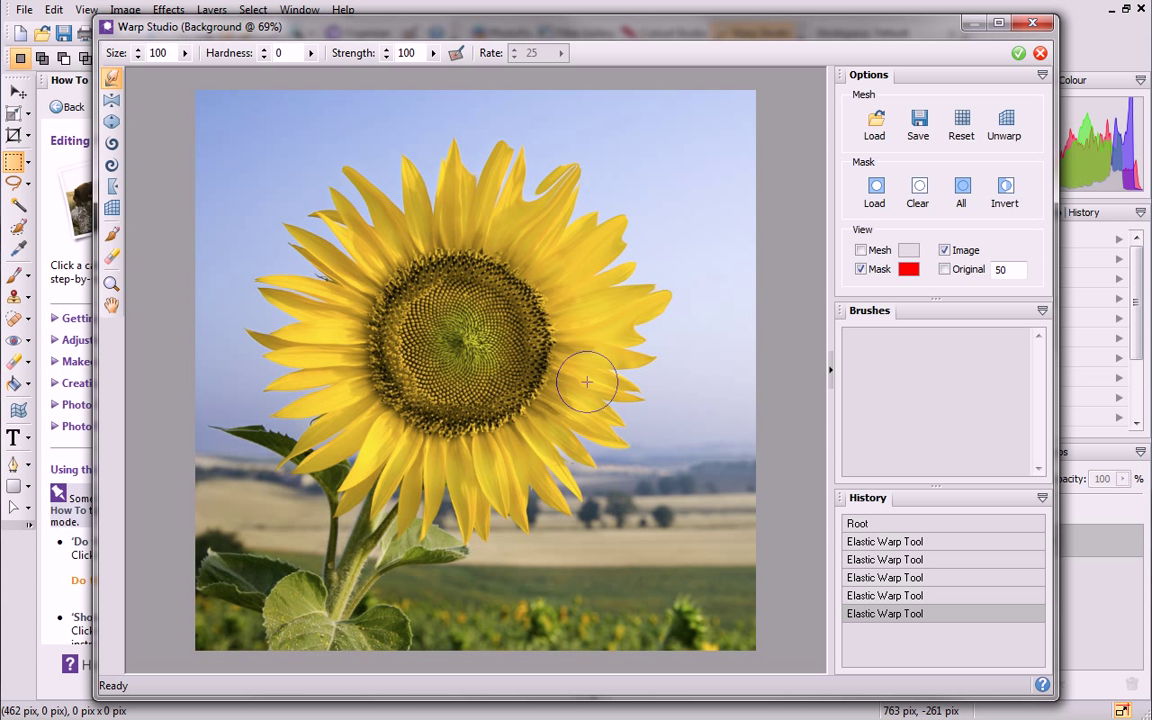
Stretch the lower and left-hand petals outward with the Elastic Warp tool, working around to the flower's upper left
left_click_drag(586, 381, 636, 404)
left_click_drag(562, 430, 607, 515)
left_click_drag(530, 493, 541, 534)
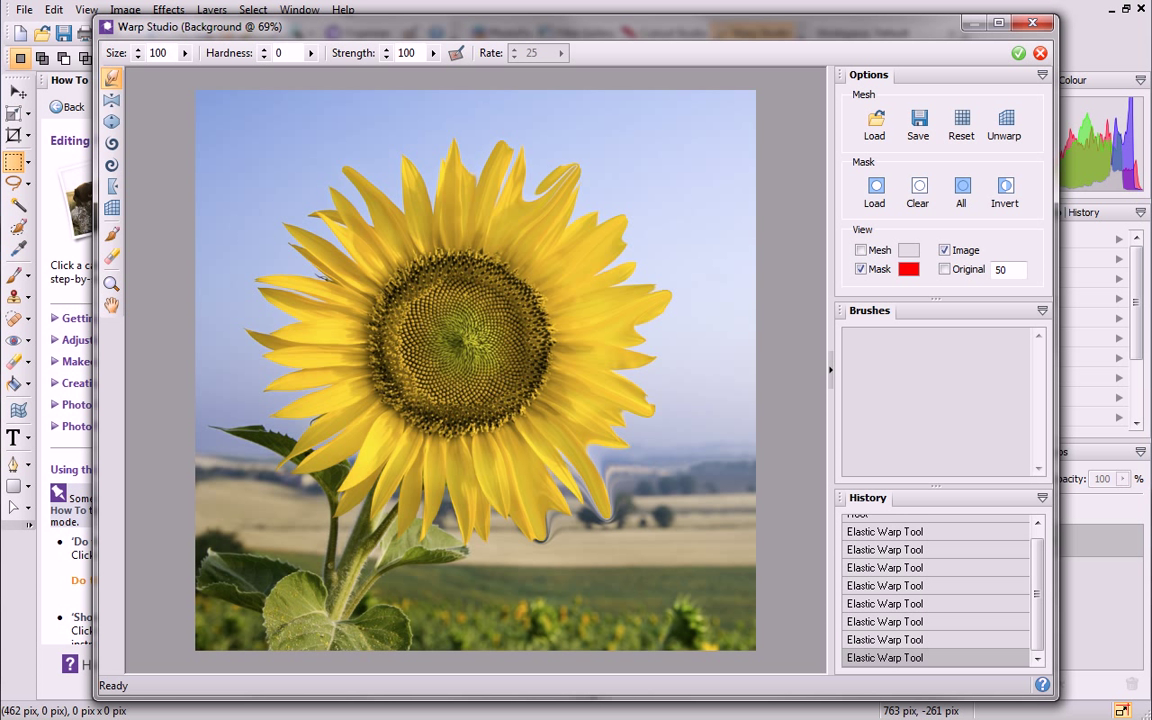
left_click_drag(468, 494, 463, 555)
left_click_drag(418, 457, 386, 558)
left_click_drag(372, 458, 321, 525)
left_click_drag(316, 444, 275, 460)
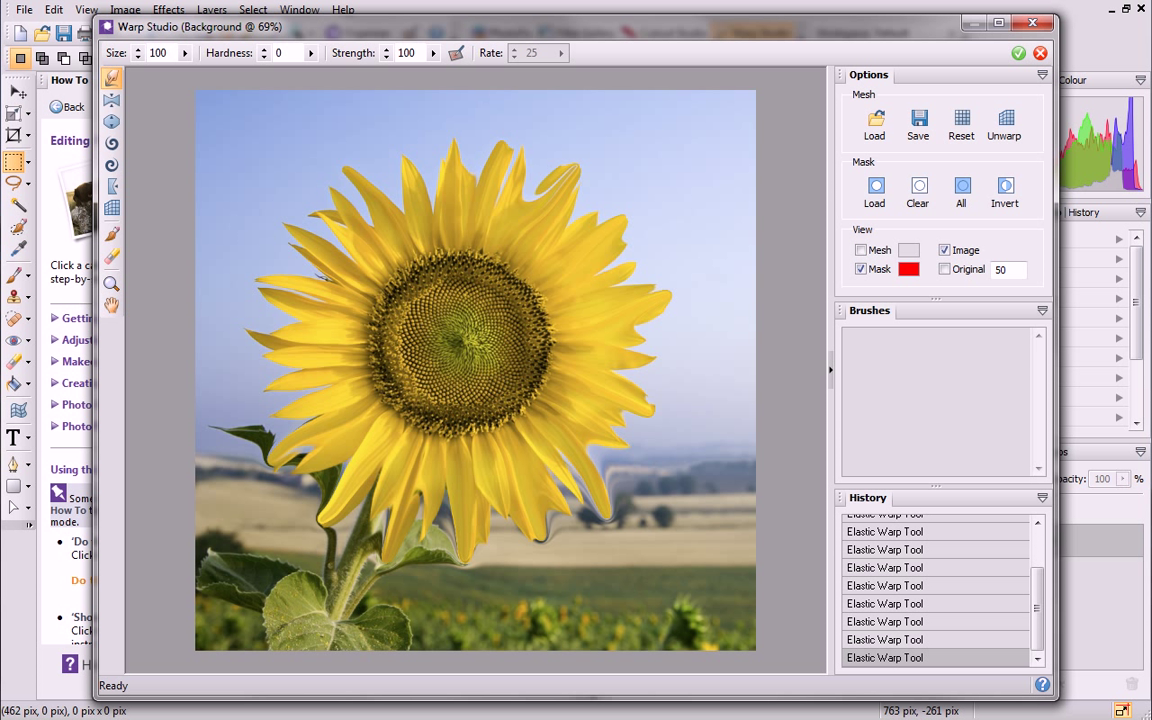
mouse_move(275, 382)
left_mouse_down()
mouse_move(225, 340)
mouse_move(240, 268)
mouse_move(268, 215)
mouse_move(334, 150)
left_mouse_up()
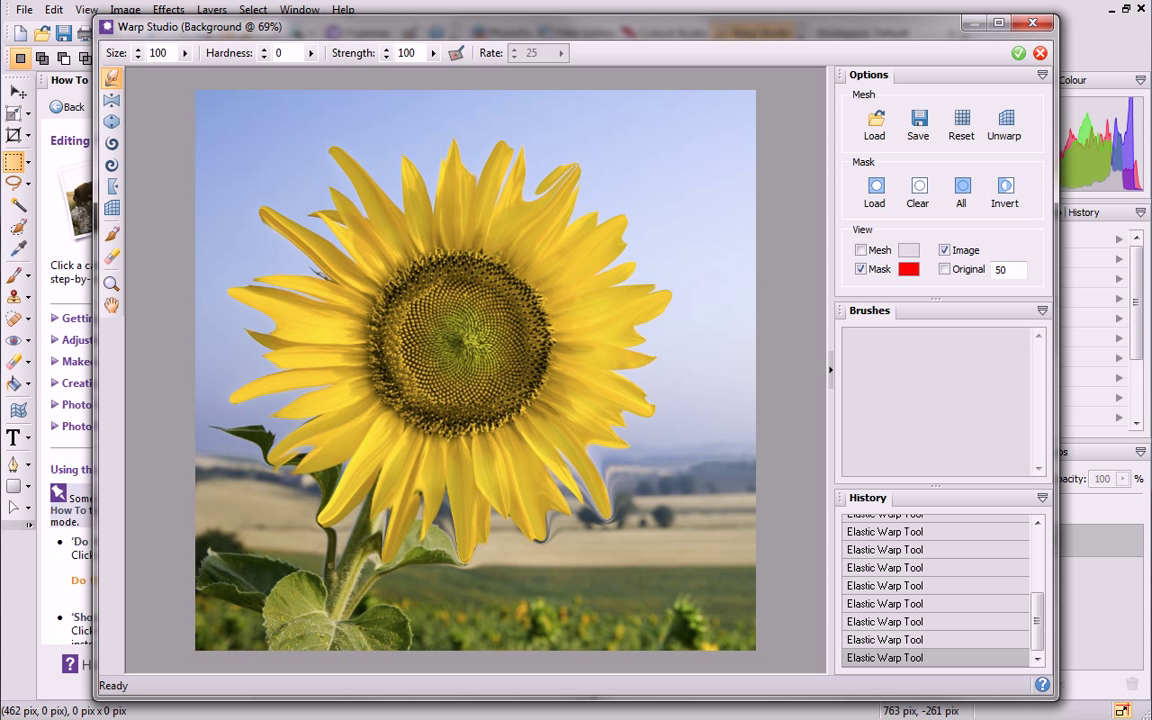
Set the warp brush size to 130 and its hardness to 4
left_click(186, 56)
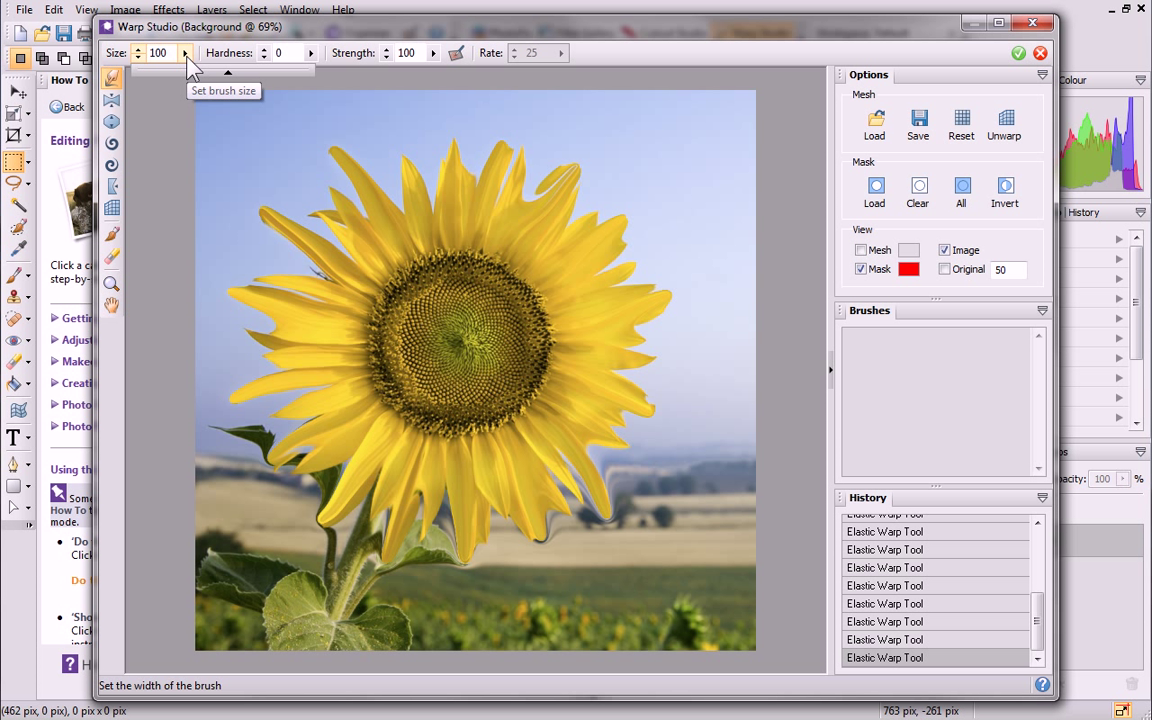
left_click_drag(213, 74, 241, 74)
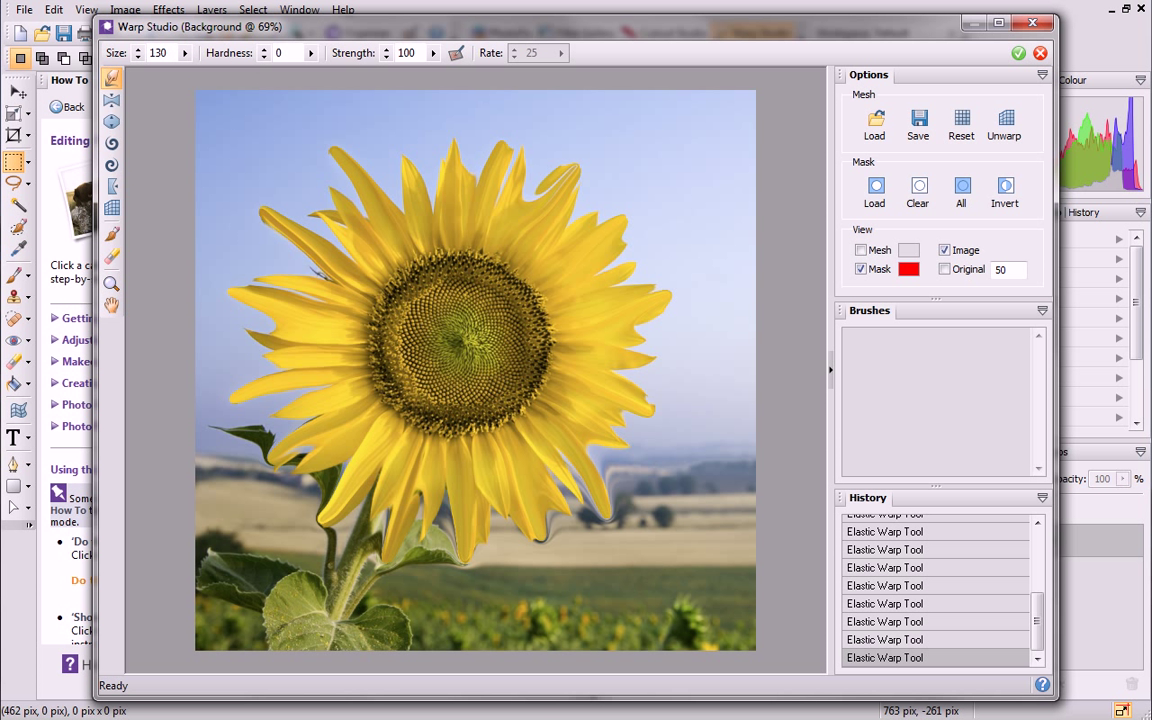
left_click(312, 54)
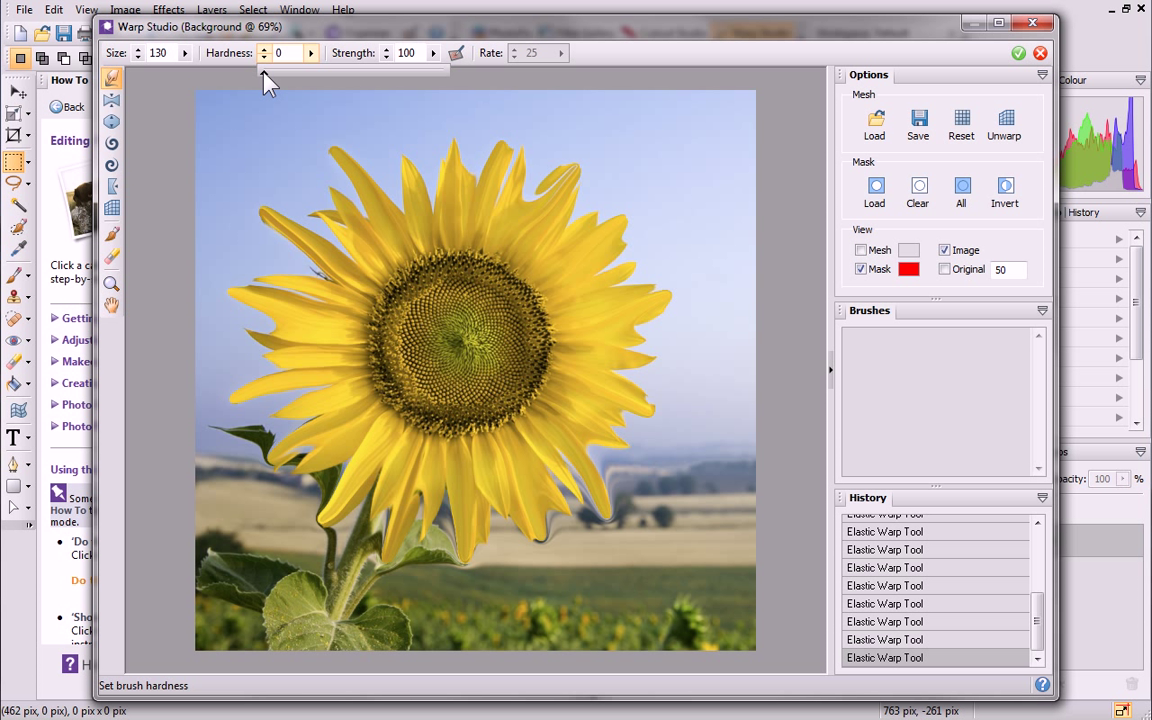
left_click_drag(268, 76, 270, 75)
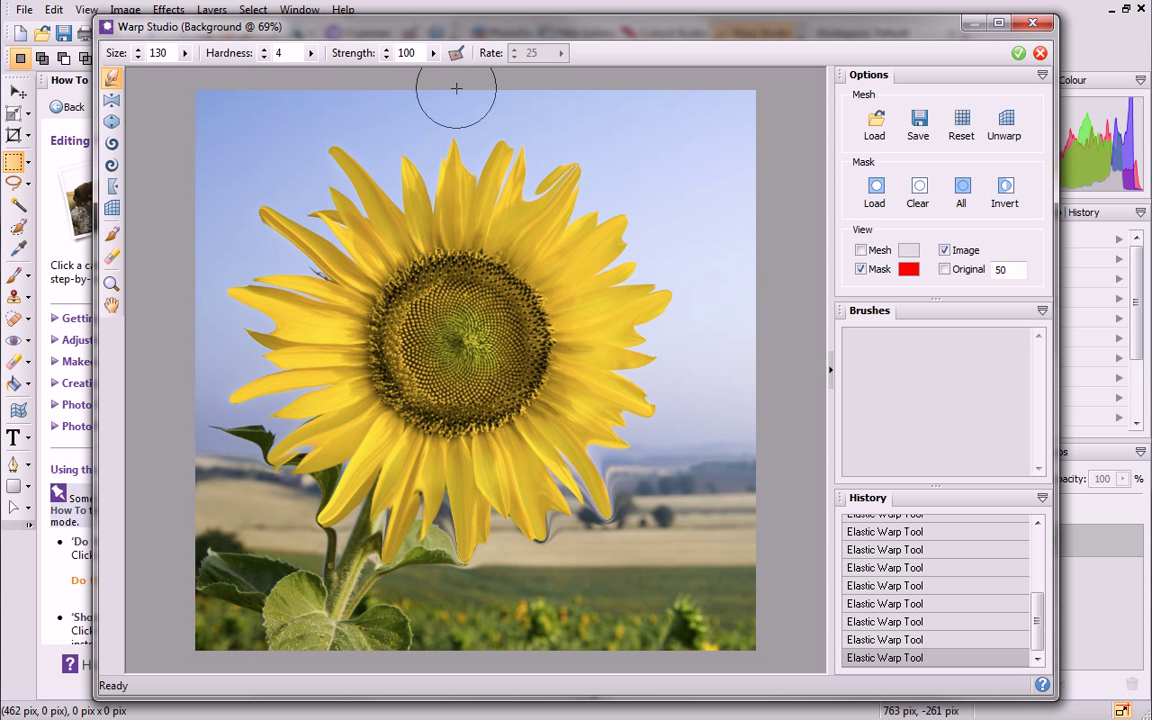
Narrow four petal tips from the flower's top to its upper right with the Pinch tool
left_click(112, 99)
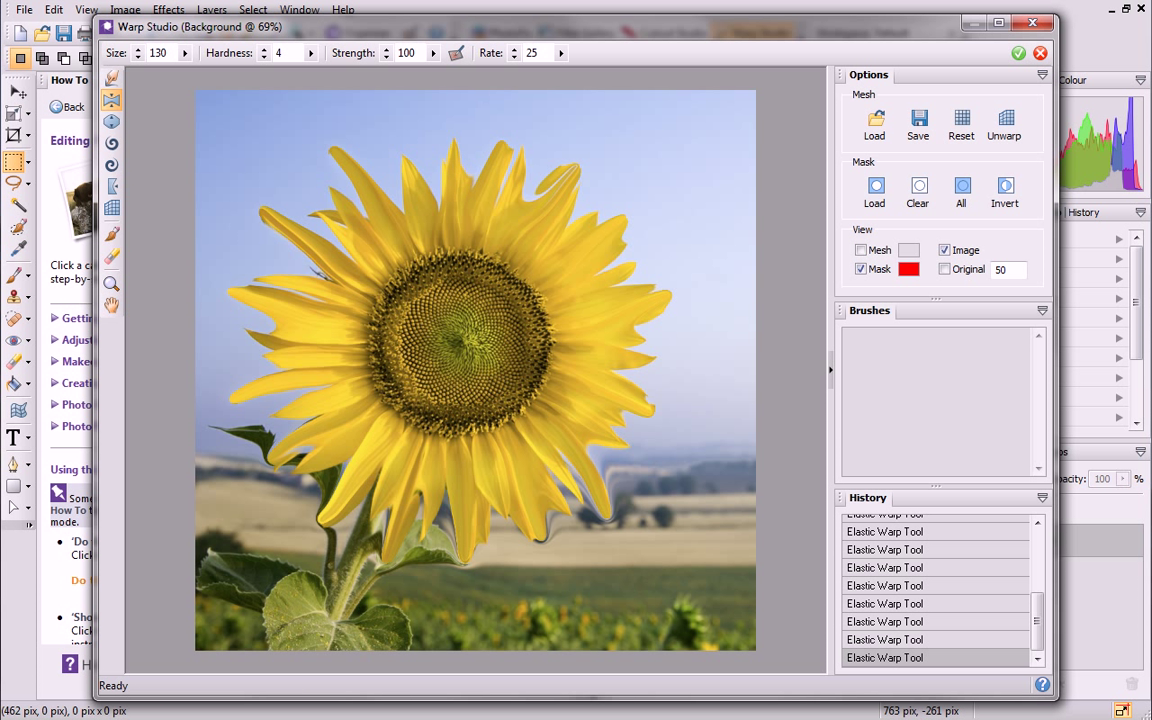
left_click(458, 147)
left_click(506, 160)
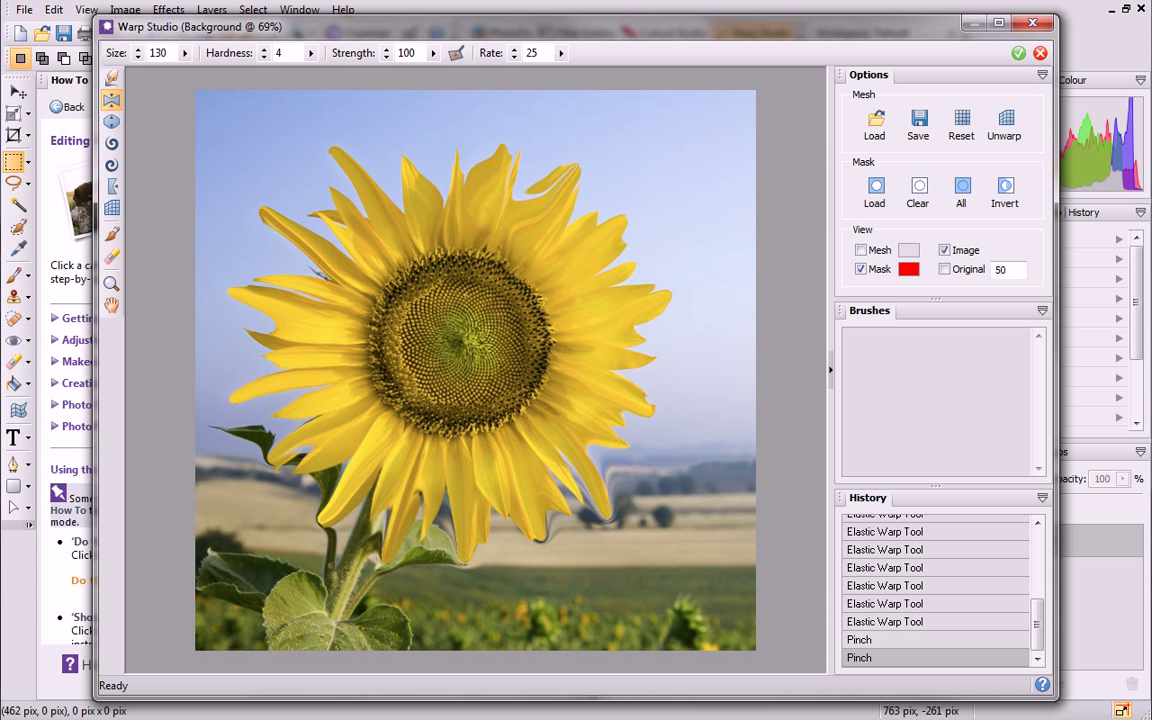
left_click(560, 190)
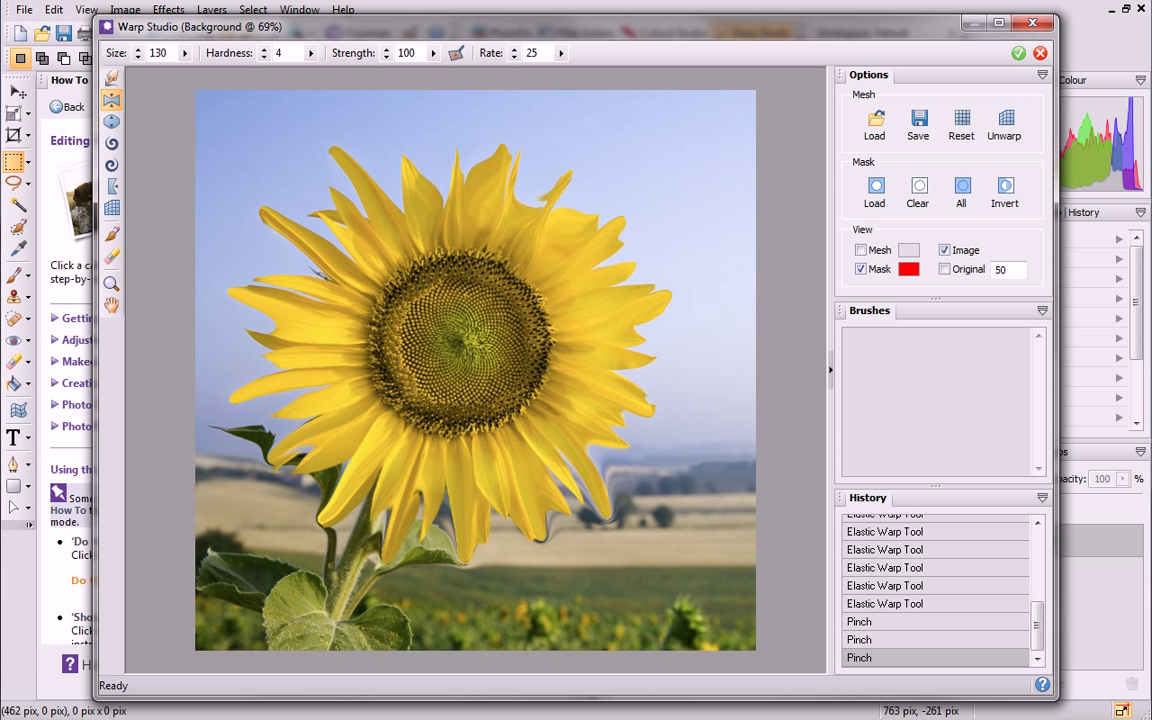
left_click(600, 255)
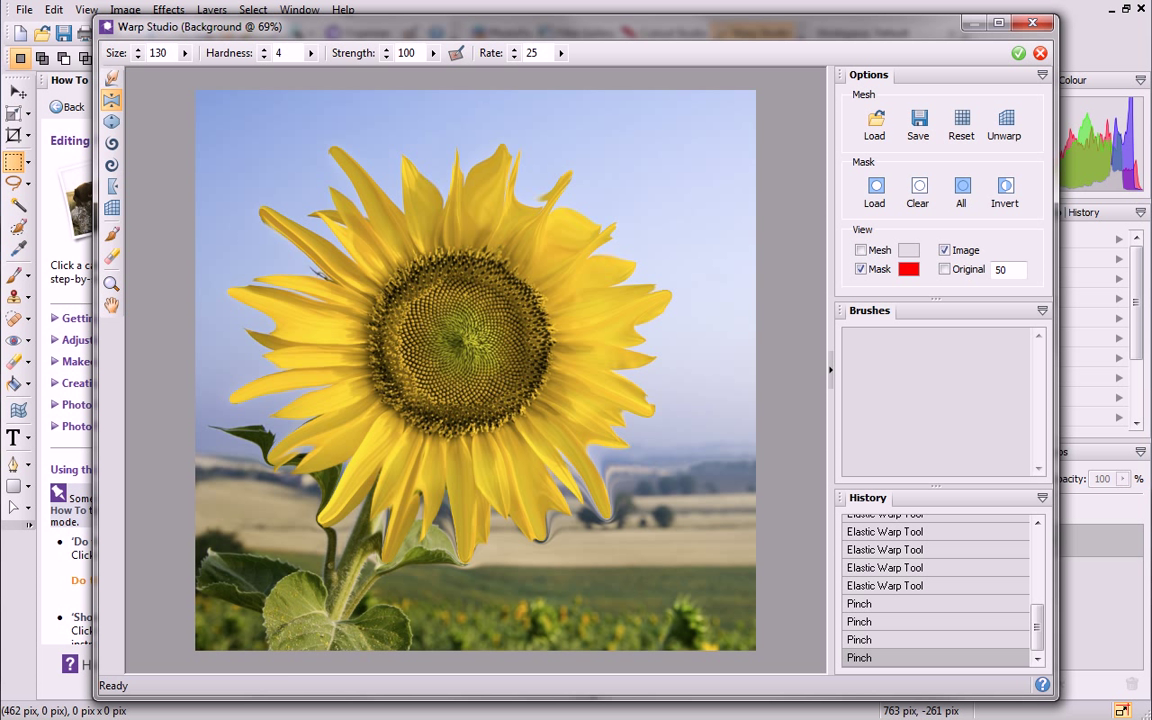
Bulge the lower-left and bottom petals and the flower's seed centre with the Punch tool
left_click(110, 124)
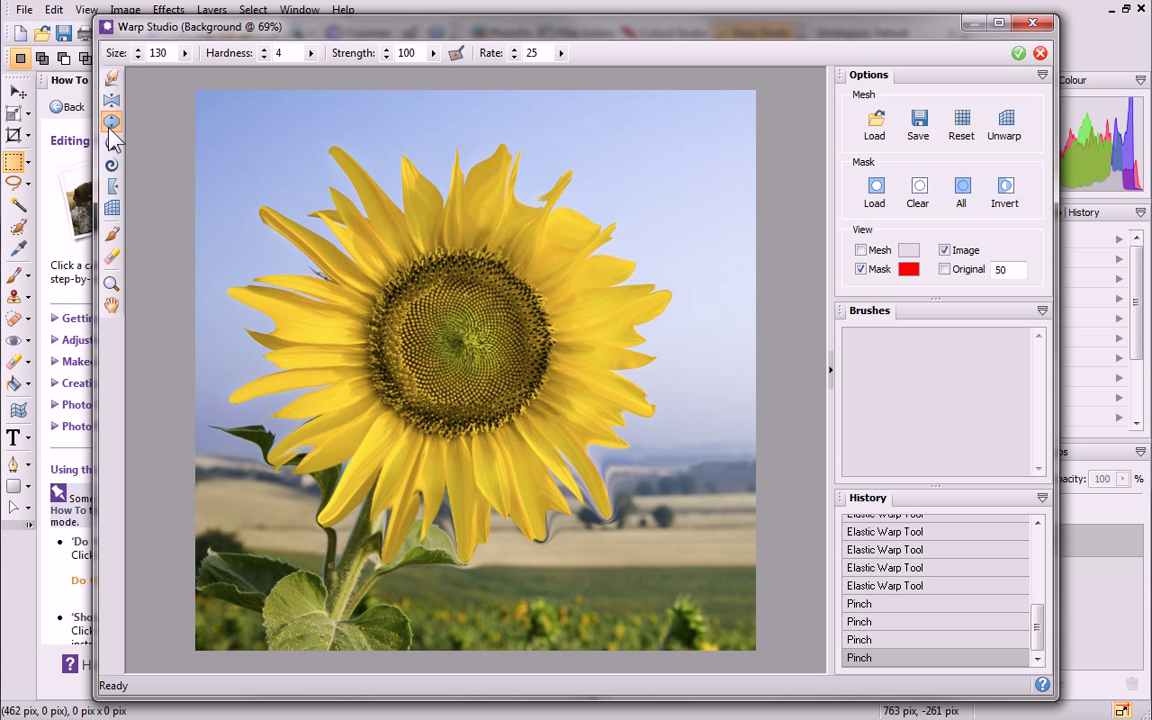
left_click_drag(241, 398, 332, 378)
left_click_drag(338, 514, 379, 436)
left_click(425, 445)
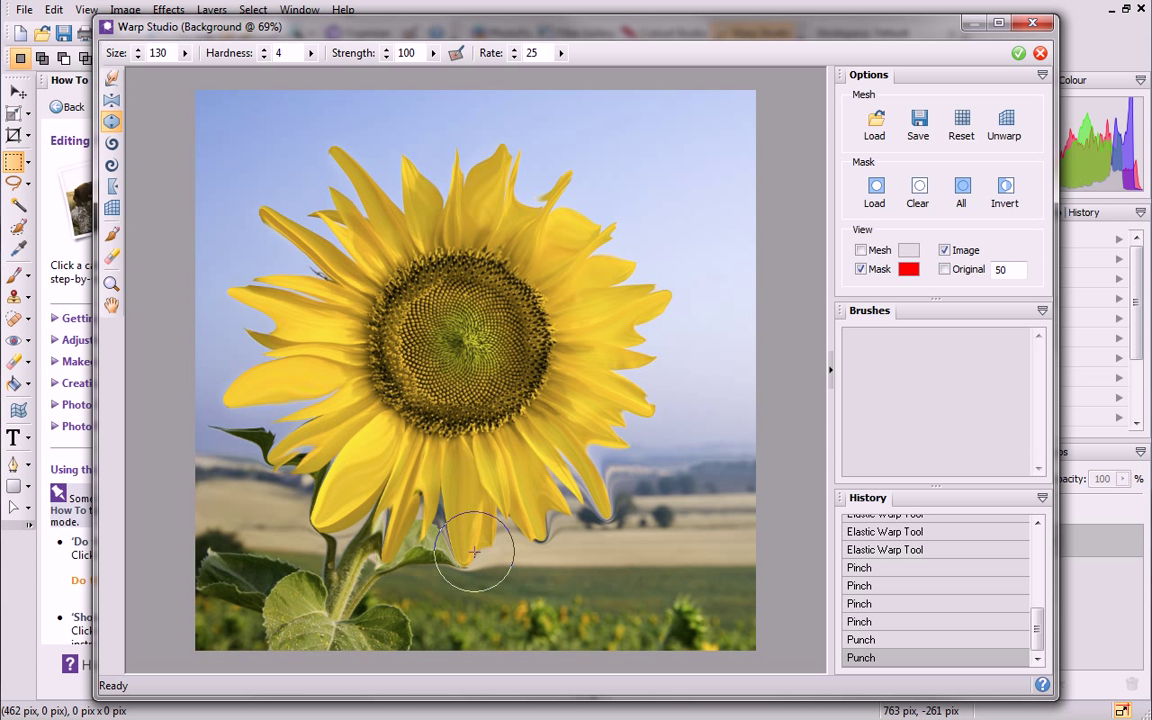
mouse_move(395, 290)
left_mouse_down()
mouse_move(441, 350)
mouse_move(376, 281)
mouse_move(450, 318)
mouse_move(409, 358)
mouse_move(458, 328)
left_mouse_up()
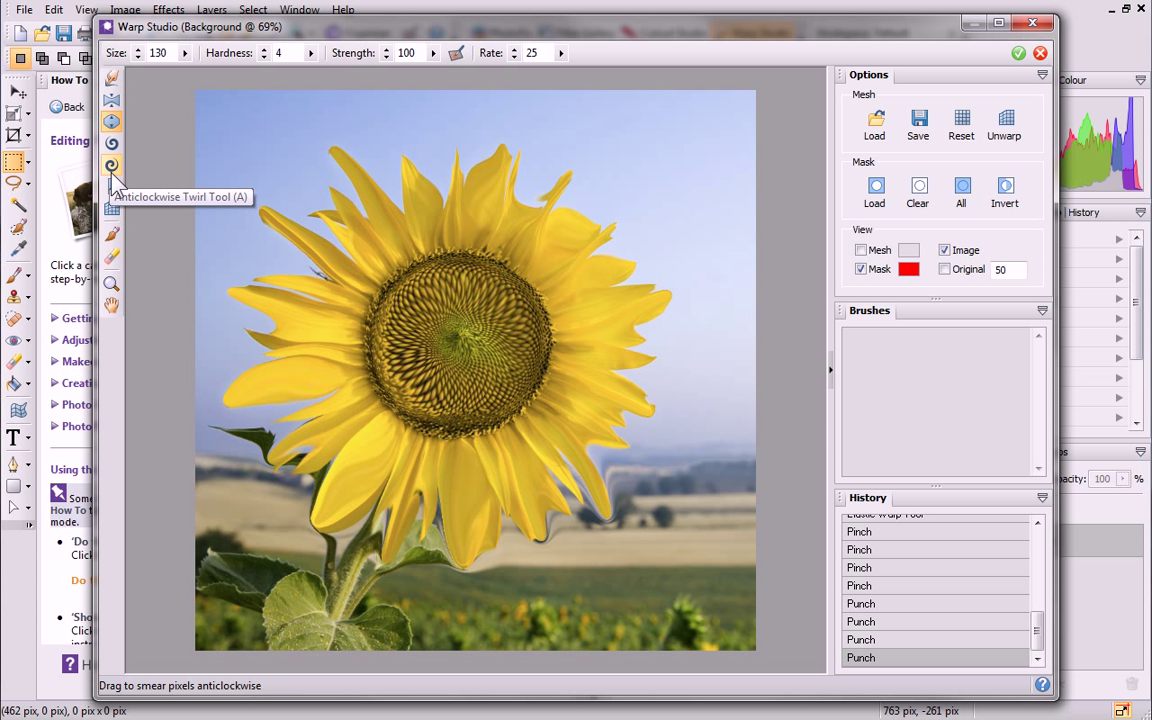
Swirl the petals and the seed centre with the Anticlockwise Twirl tool
left_click(113, 175)
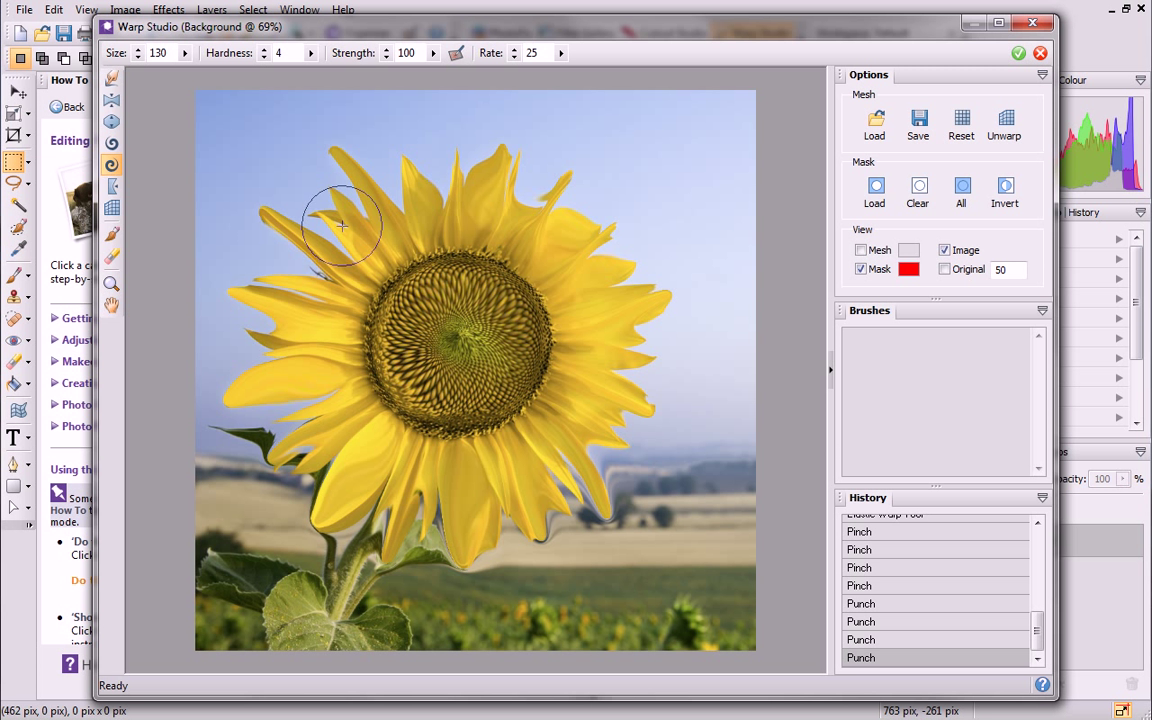
mouse_move(342, 226)
left_mouse_down()
mouse_move(566, 240)
mouse_move(590, 428)
mouse_move(270, 354)
mouse_move(525, 192)
mouse_move(401, 165)
mouse_move(282, 430)
mouse_move(474, 406)
mouse_move(462, 172)
mouse_move(420, 165)
left_mouse_up()
mouse_move(395, 320)
left_mouse_down()
mouse_move(420, 298)
mouse_move(440, 300)
mouse_move(445, 375)
mouse_move(340, 290)
mouse_move(361, 346)
left_mouse_up()
left_click(361, 346)
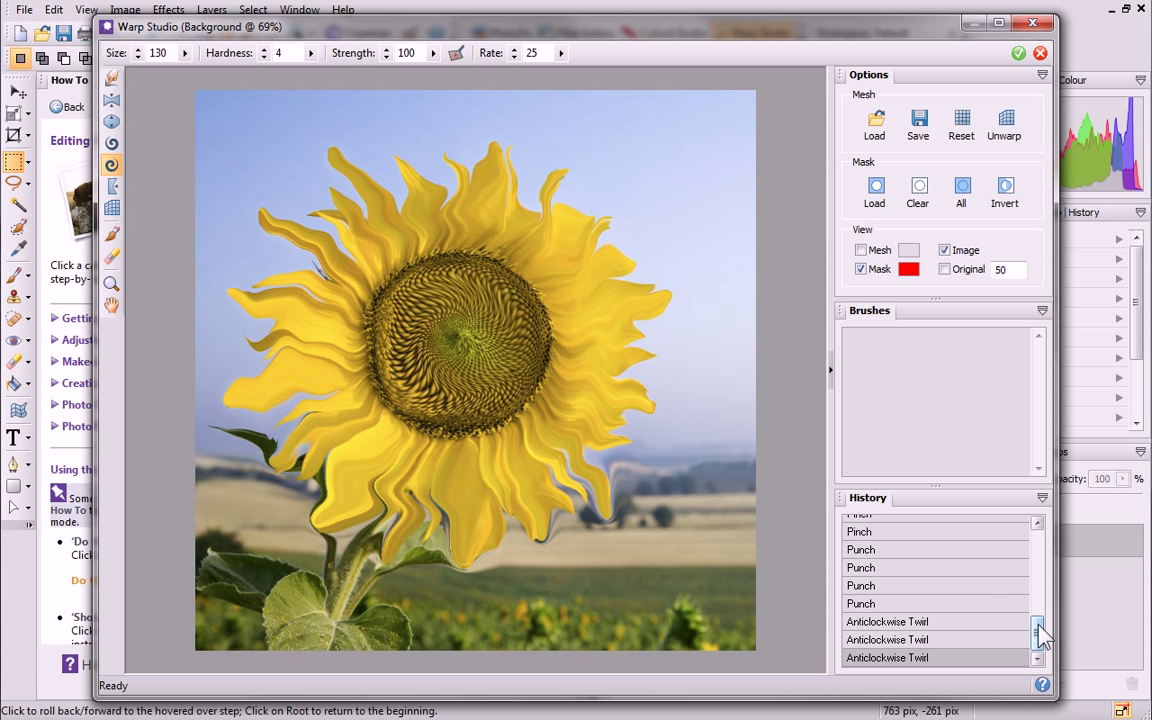
Roll the history back to the last Pinch and forward again to the latest Anticlockwise Twirl
left_click_drag(1039, 628, 1060, 648)
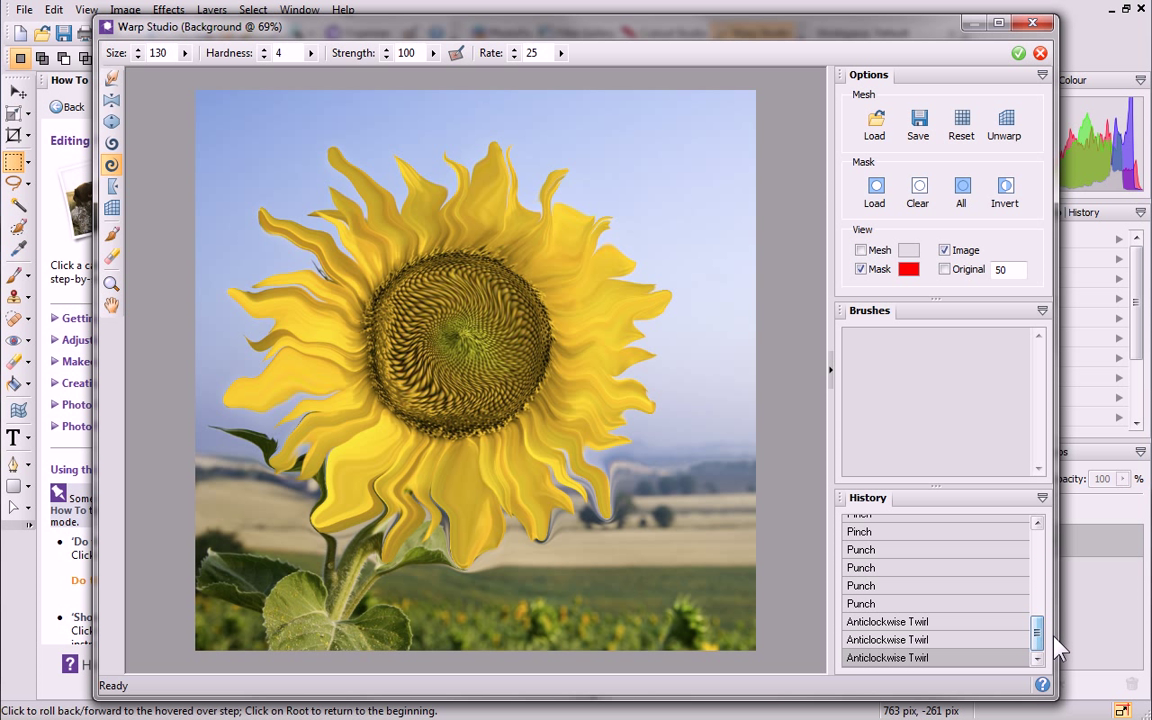
left_click(926, 533)
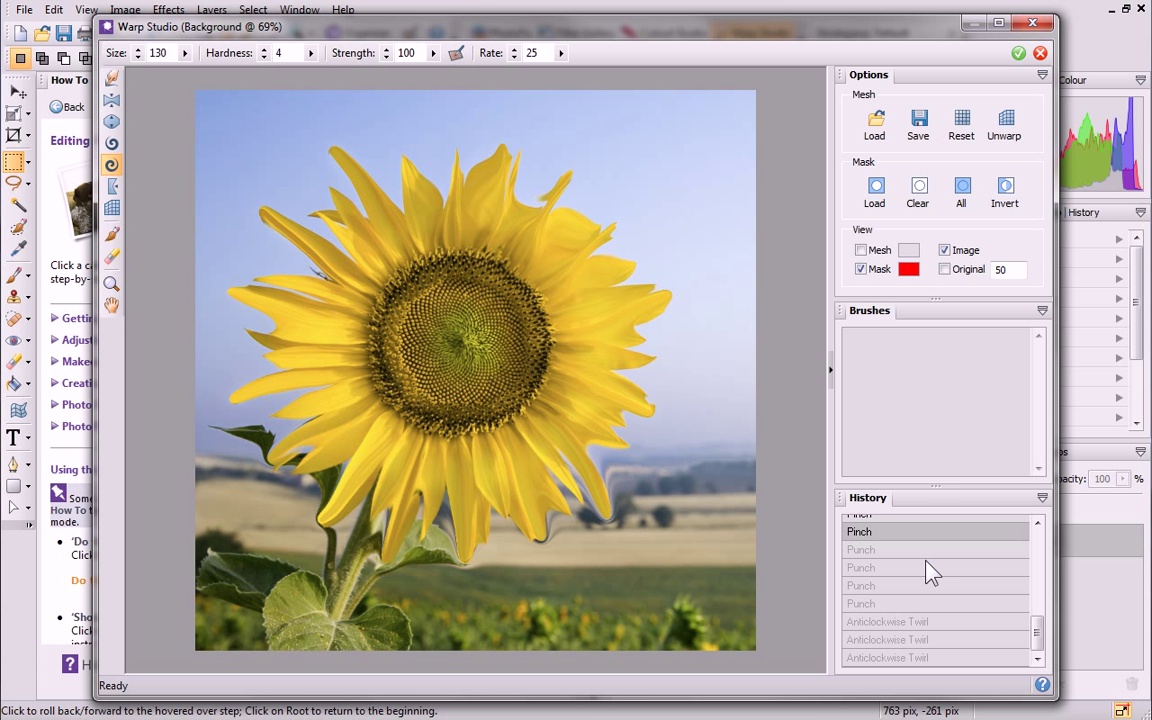
left_click(935, 658)
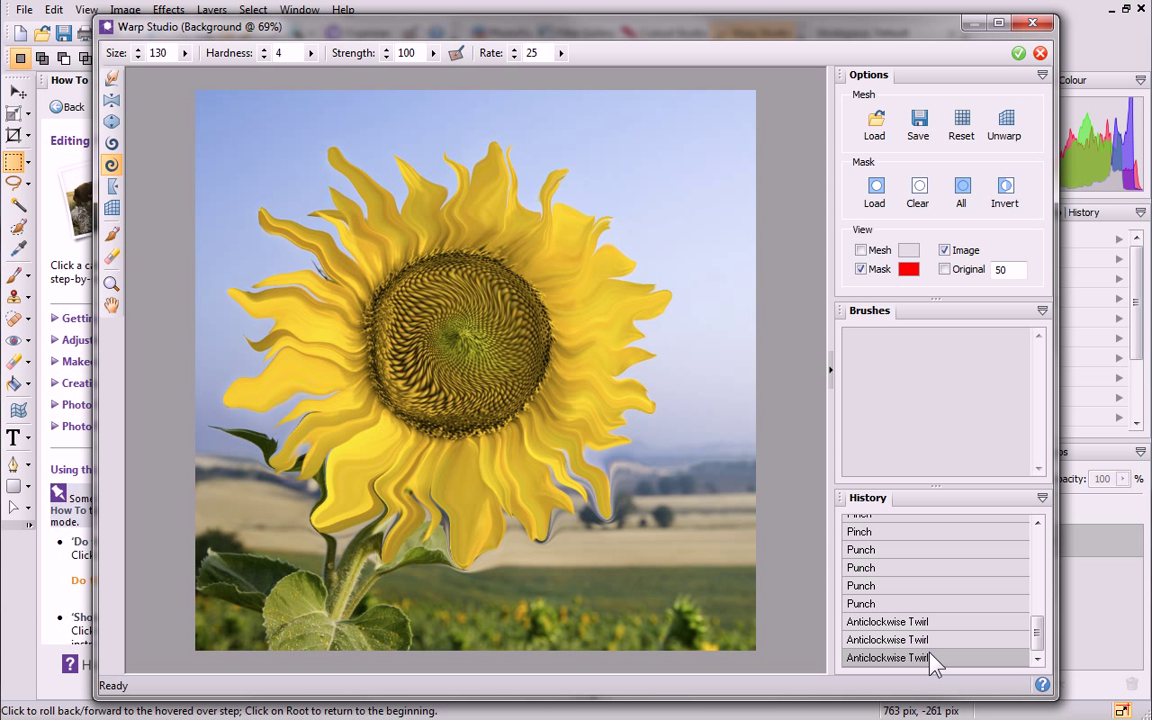
Shift petals all around the flower with strokes of the Push Left tool
left_click(111, 188)
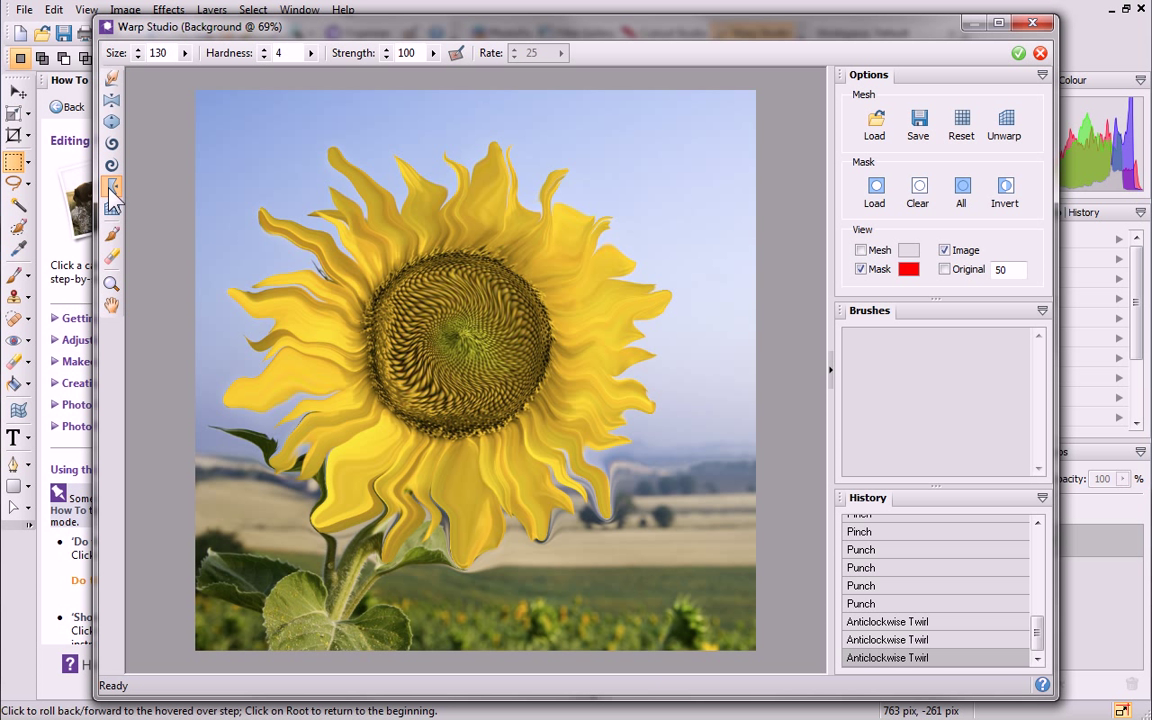
left_click_drag(336, 327, 222, 267)
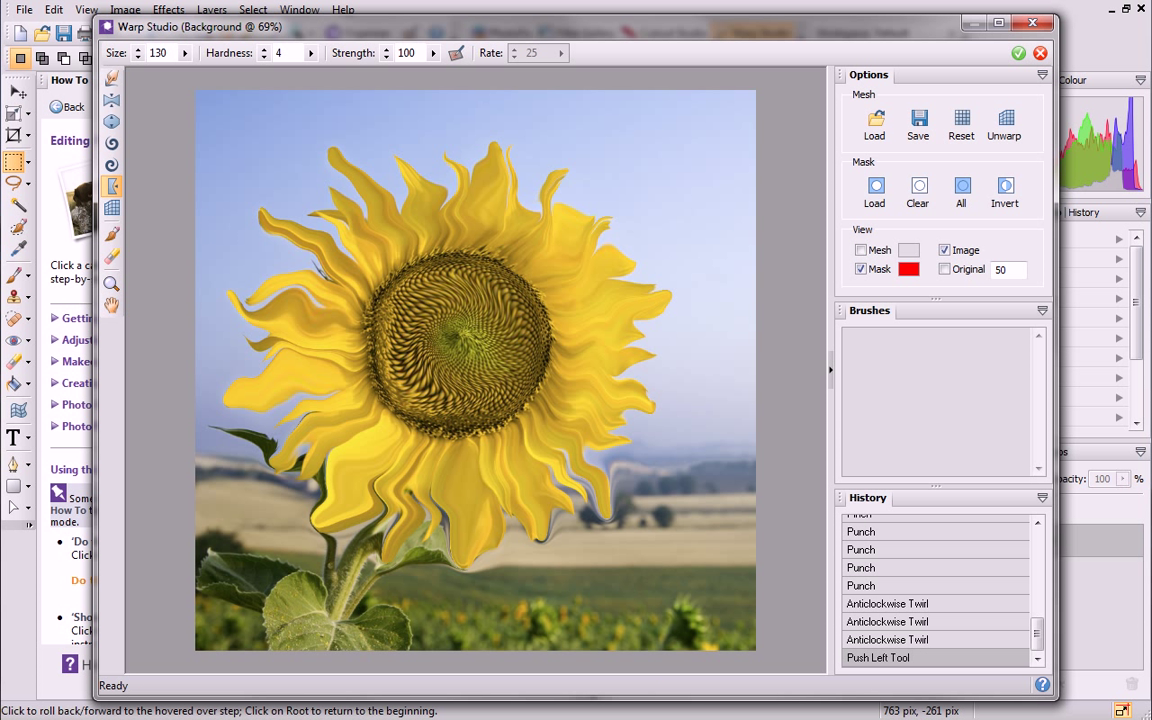
left_click_drag(411, 463, 410, 527)
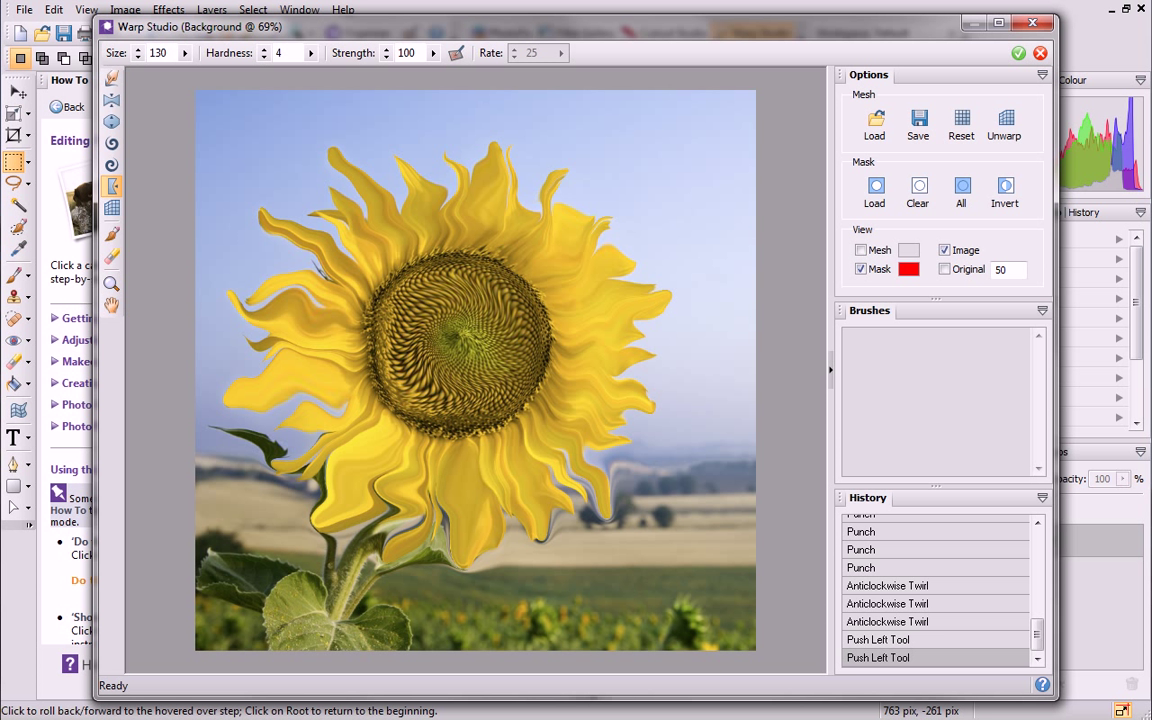
left_click_drag(515, 466, 532, 506)
left_click_drag(577, 389, 654, 418)
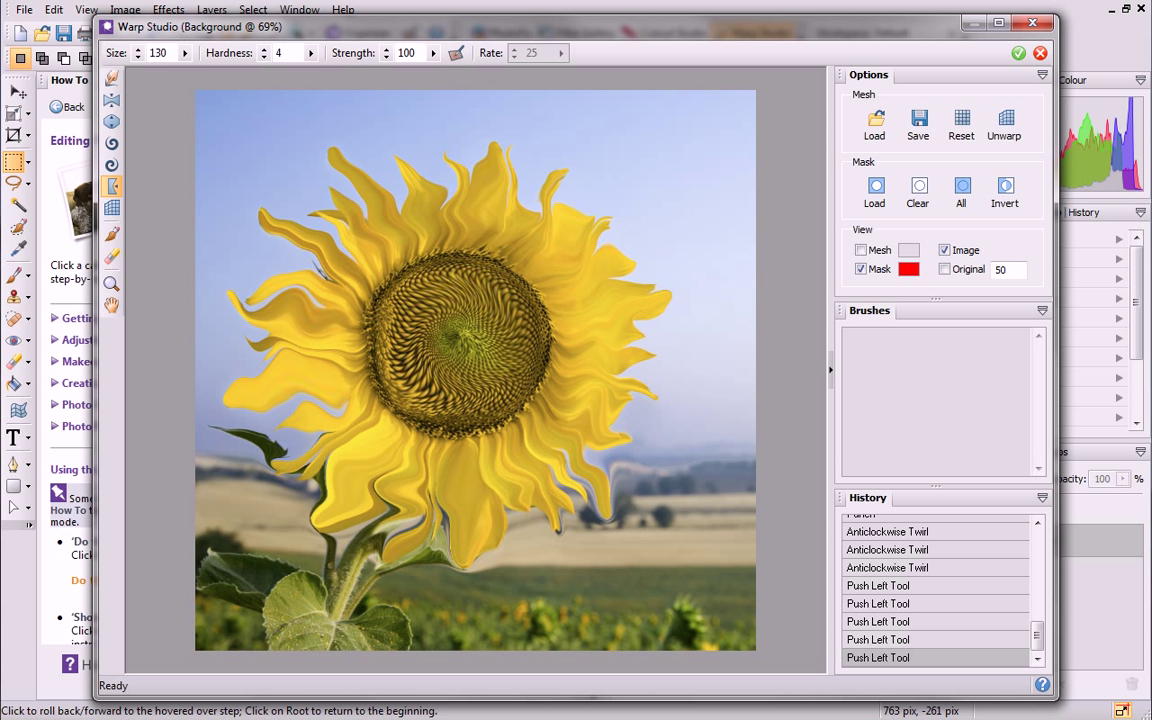
left_click_drag(588, 288, 632, 258)
left_click_drag(536, 222, 543, 173)
left_click_drag(436, 219, 411, 153)
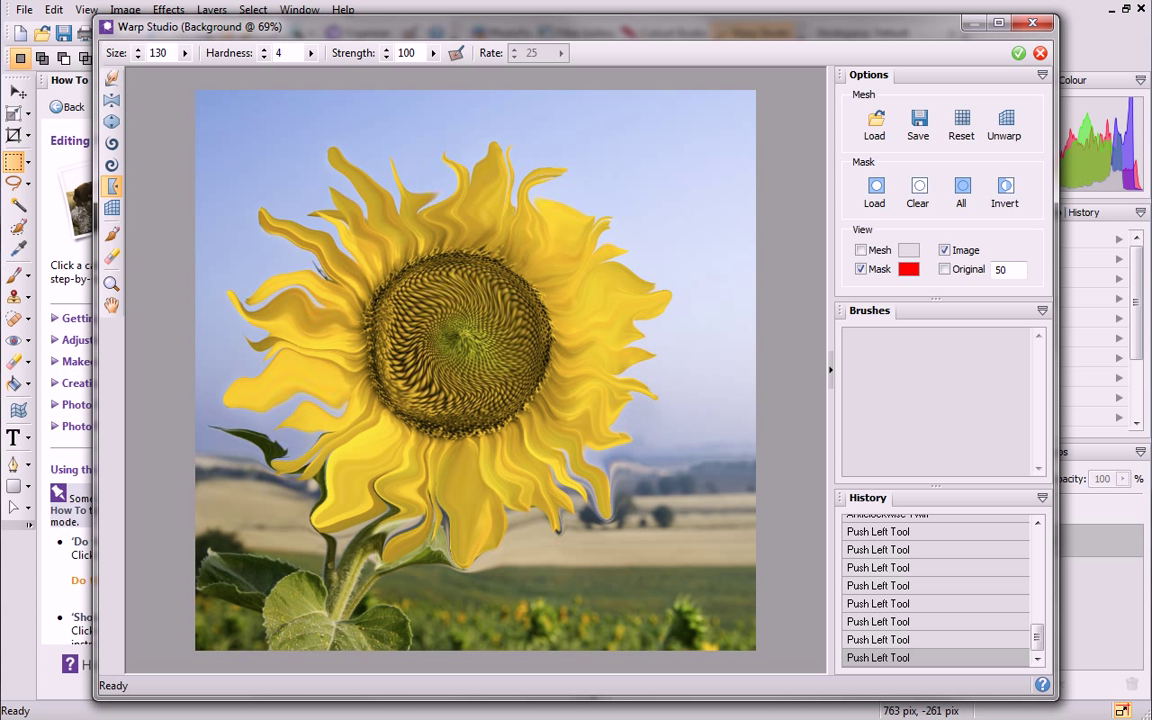
Reduce the warp on the flower's bottom, right and top petal tips with the Unwarp tool
left_click(112, 213)
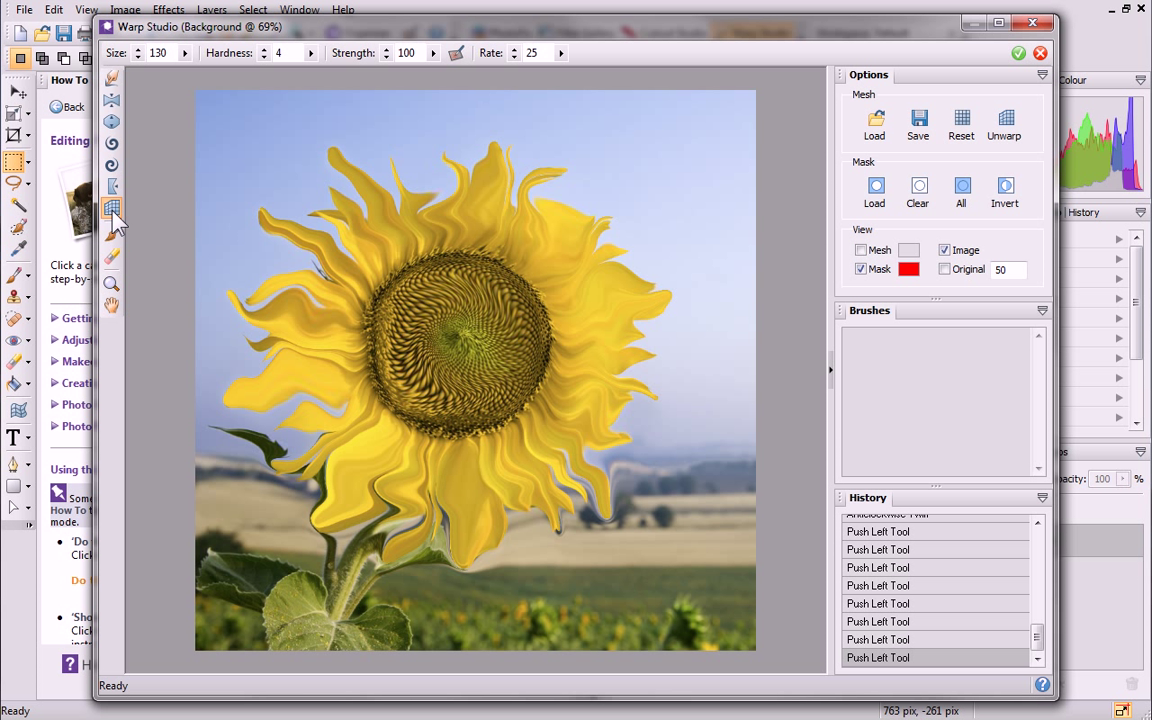
mouse_move(226, 376)
left_mouse_down()
mouse_move(240, 404)
mouse_move(238, 476)
mouse_move(340, 515)
mouse_move(380, 490)
mouse_move(382, 533)
mouse_move(432, 520)
mouse_move(434, 571)
mouse_move(530, 532)
mouse_move(630, 415)
mouse_move(660, 292)
left_mouse_up()
mouse_move(531, 136)
left_mouse_down()
mouse_move(407, 135)
mouse_move(441, 126)
left_mouse_up()
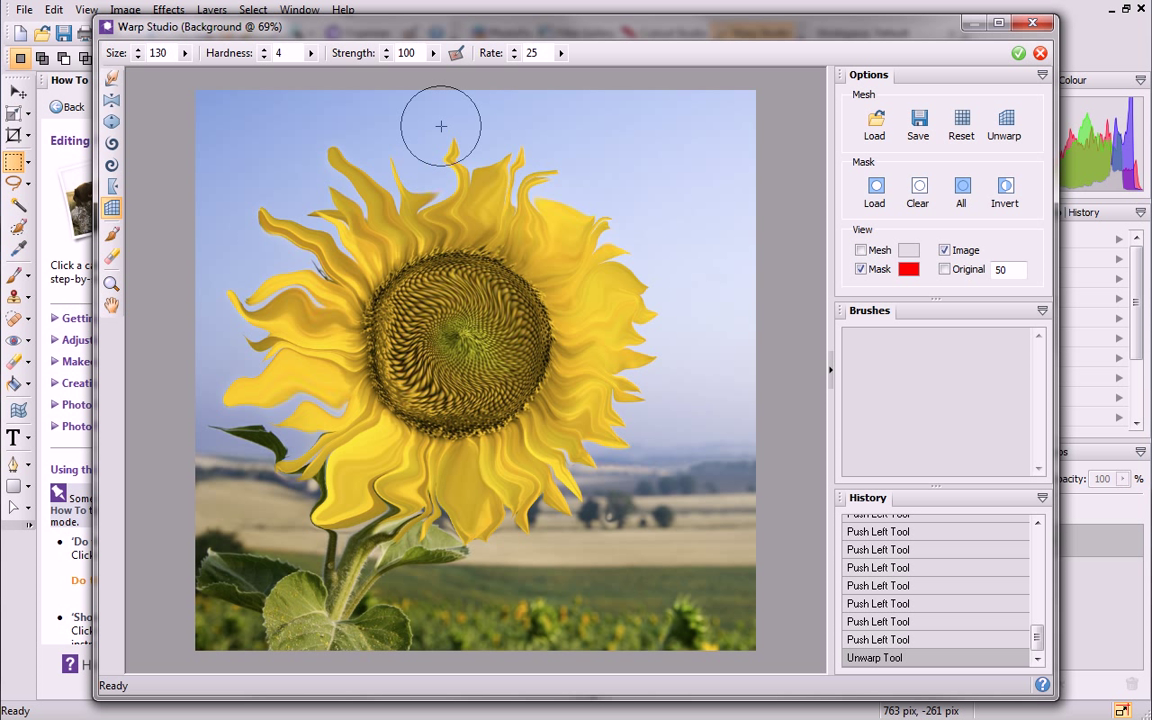
Set the brush strength to 54 and unwarp the outer tips of the upper and left-hand petals
left_click(435, 53)
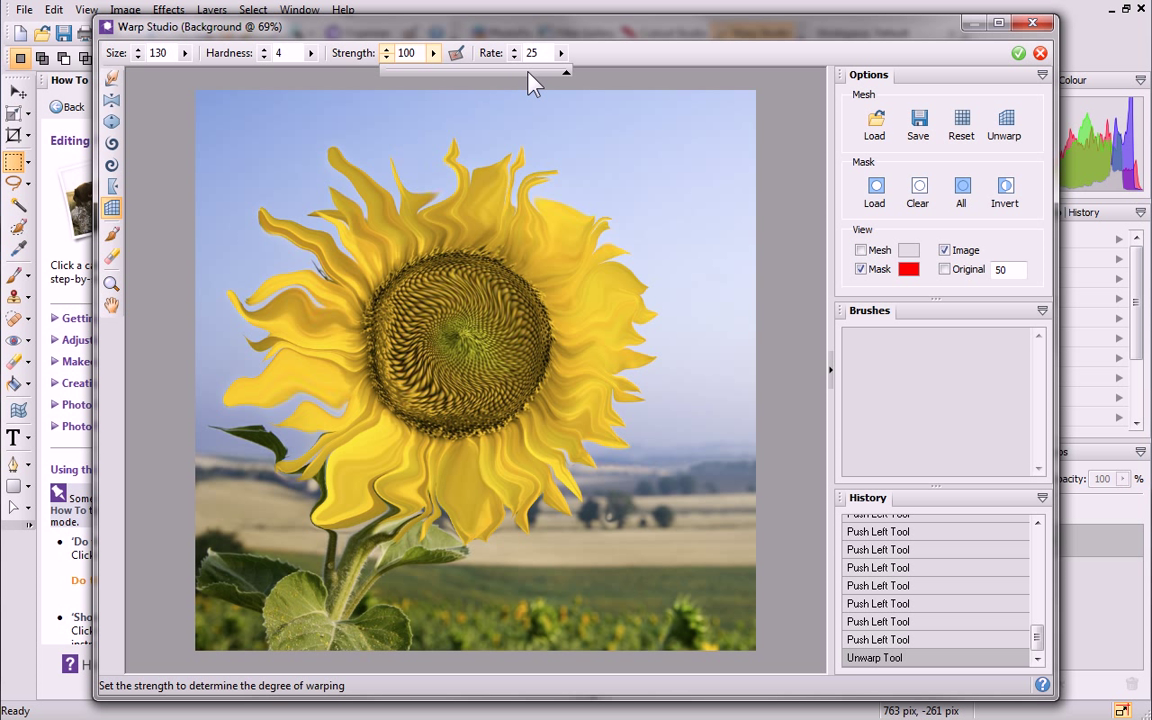
left_click_drag(565, 72, 514, 72)
left_click_drag(490, 80, 483, 77)
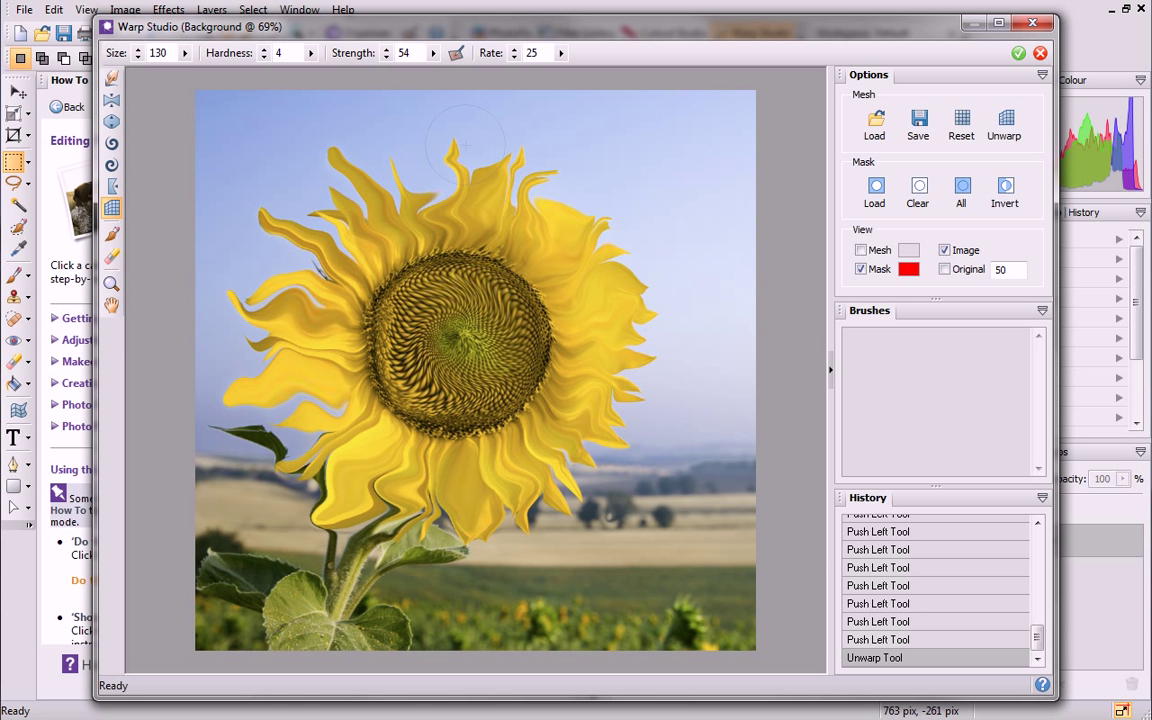
mouse_move(404, 134)
left_mouse_down()
mouse_move(314, 148)
mouse_move(240, 290)
mouse_move(265, 460)
mouse_move(350, 490)
mouse_move(465, 450)
mouse_move(610, 350)
mouse_move(545, 195)
left_mouse_up()
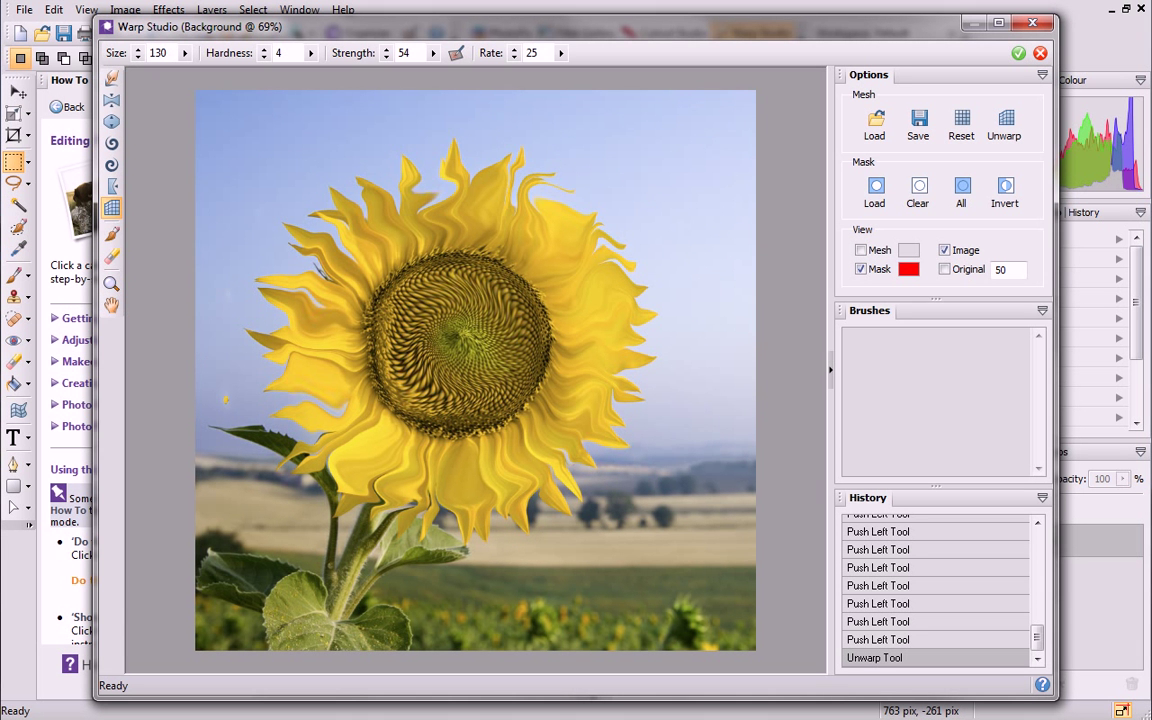
left_click_drag(218, 424, 208, 424)
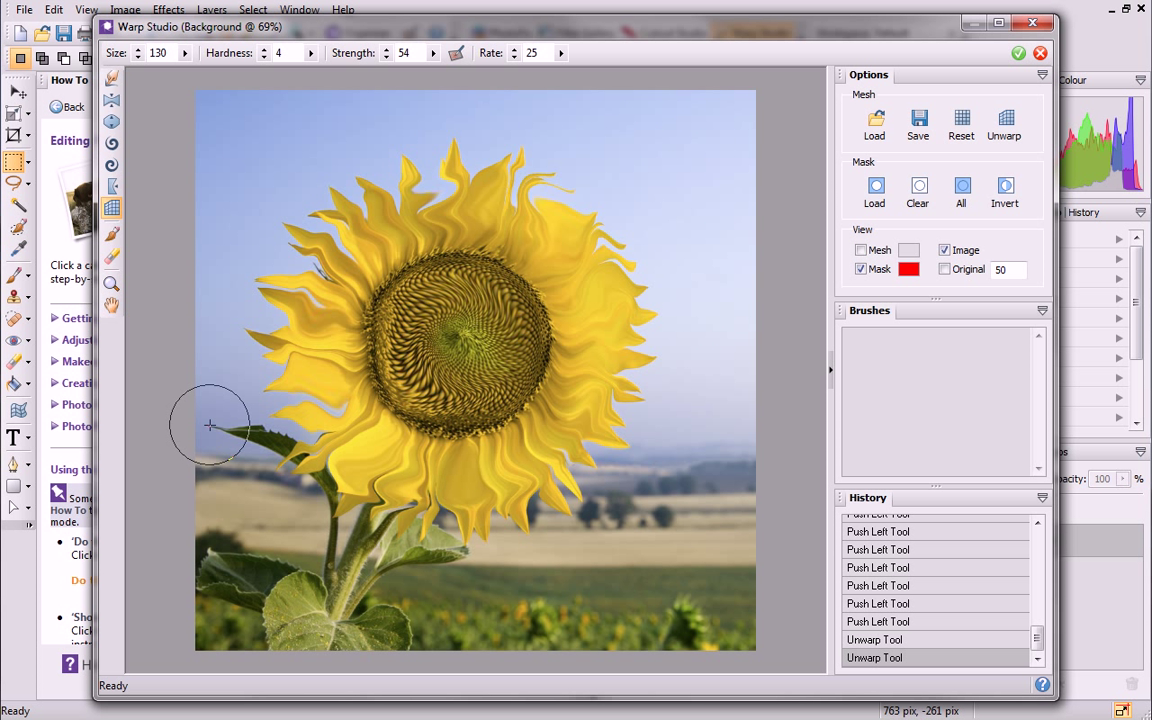
Unwarp the entire mesh by 7 percent and apply the Warp Studio changes to the photo
left_click(1006, 128)
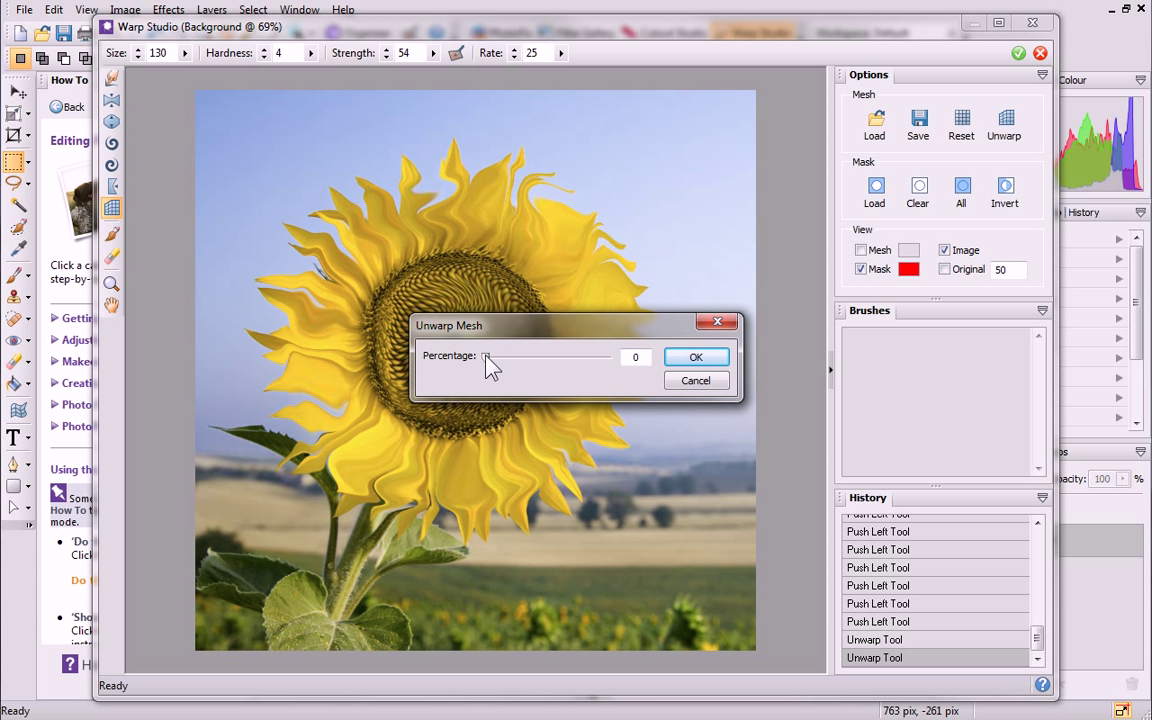
mouse_move(485, 357)
left_mouse_down()
mouse_move(576, 357)
mouse_move(494, 358)
left_mouse_up()
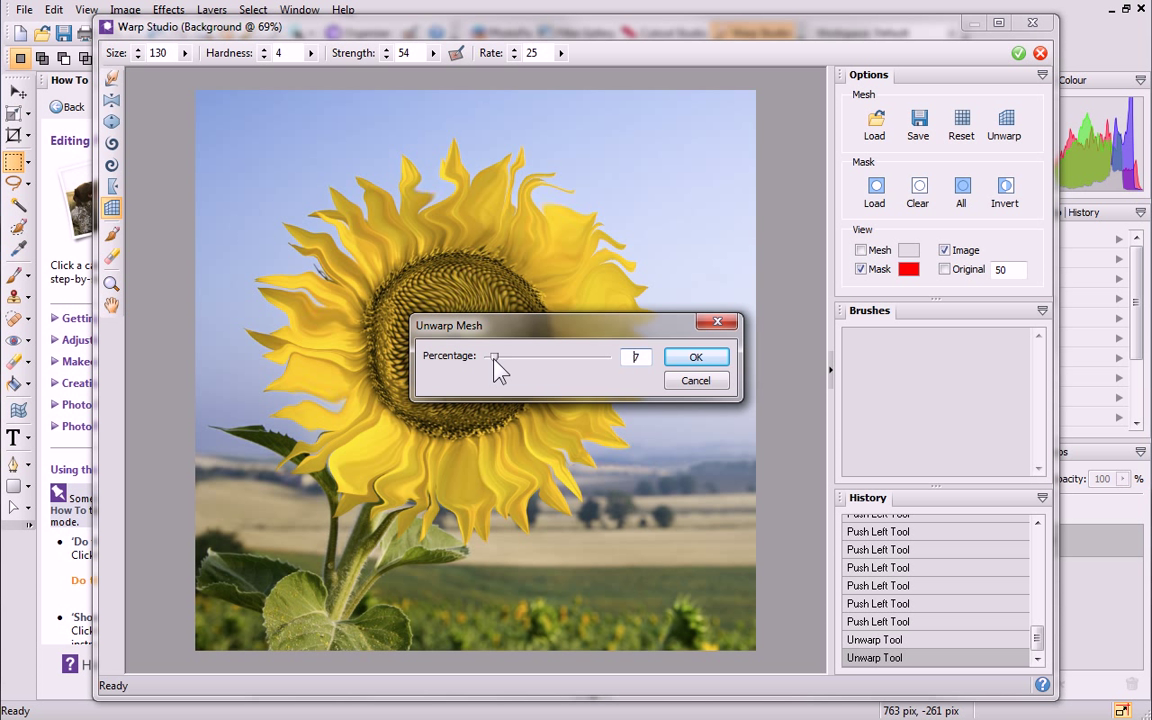
left_click(694, 360)
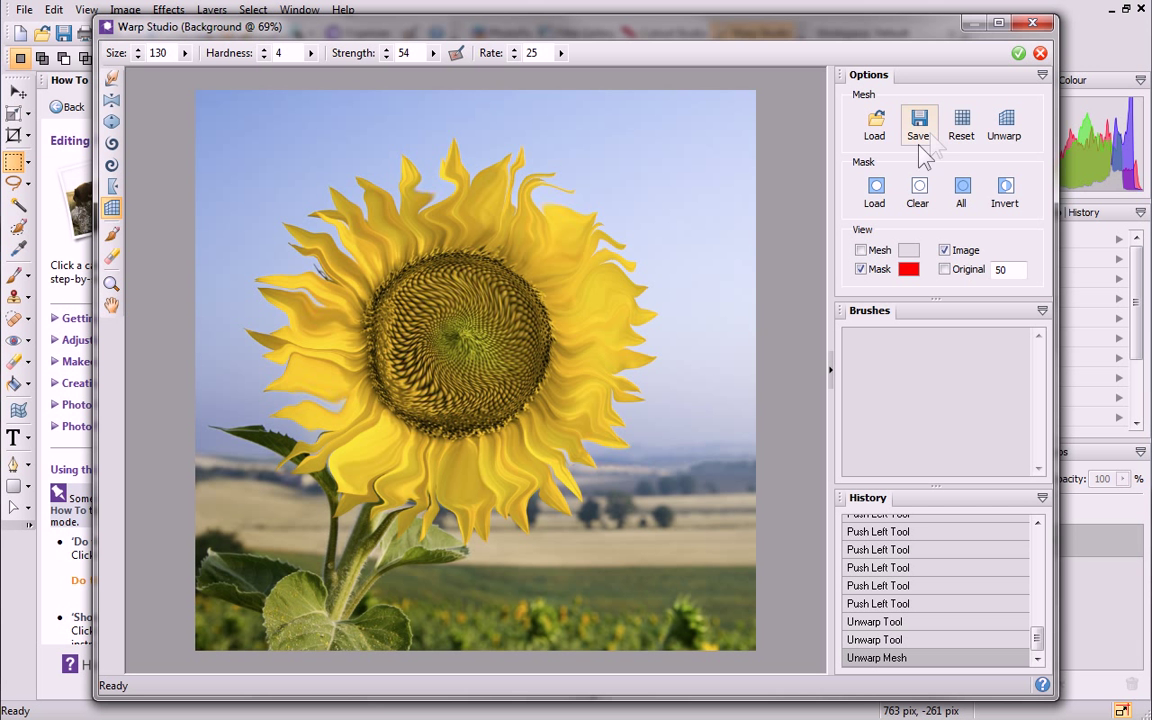
left_click(1018, 54)
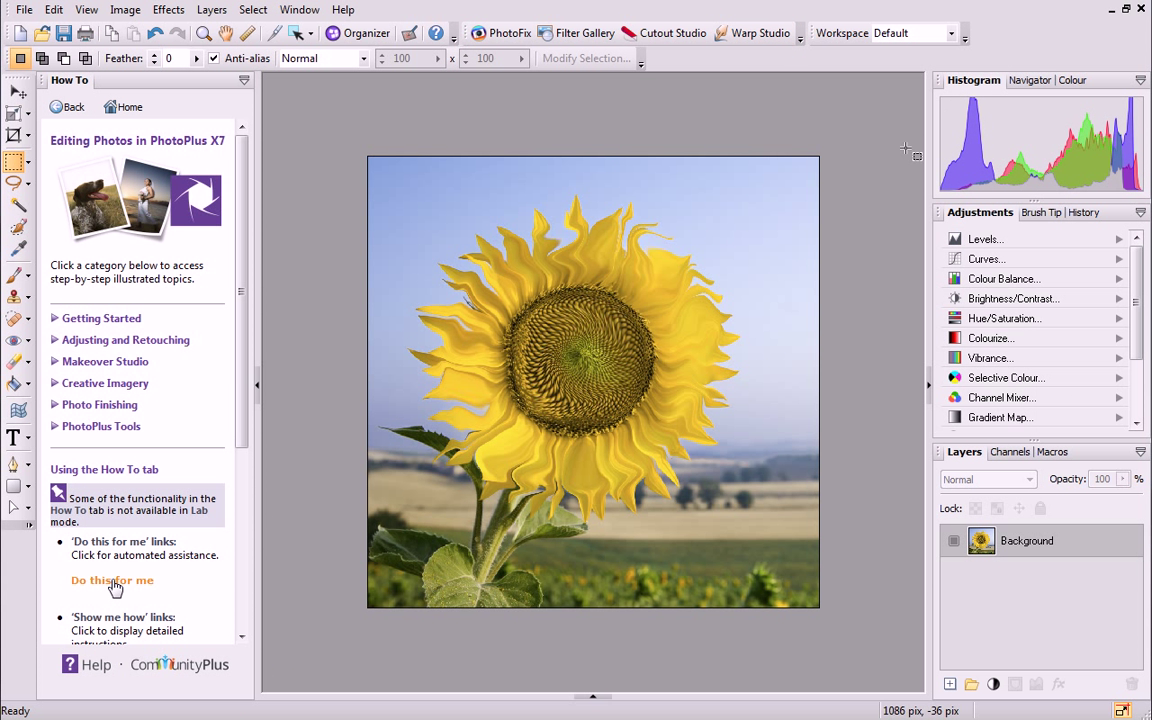